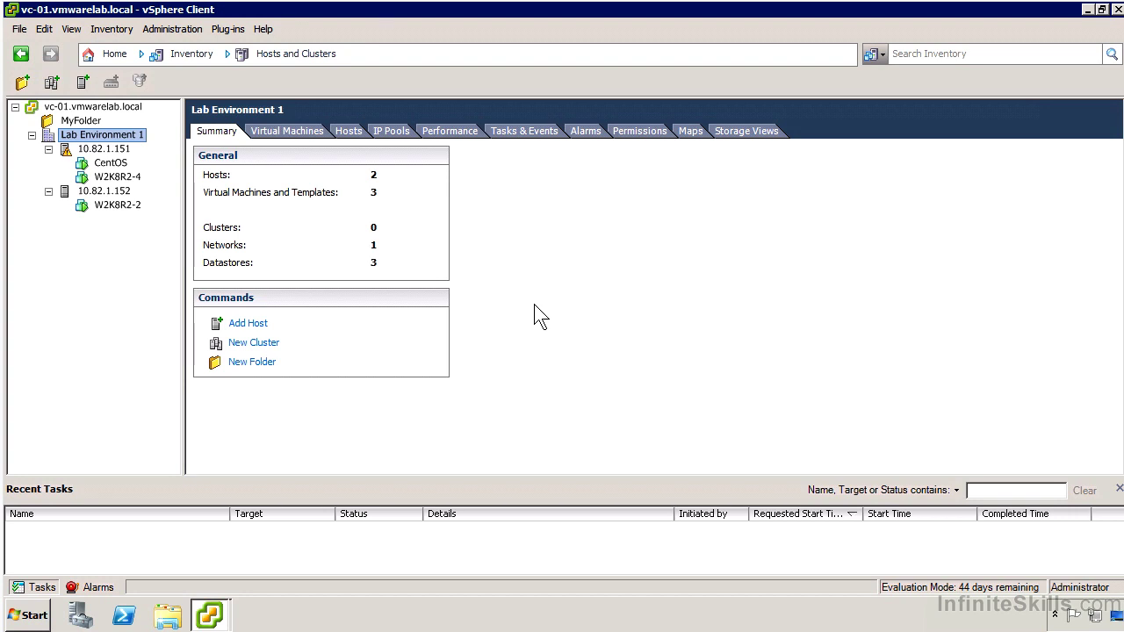
Step: Start a new cluster in Lab Environment 1, name it Cluster 1 and turn on vSphere DRS
{"action": "right_click", "coordinate": [130, 138]}
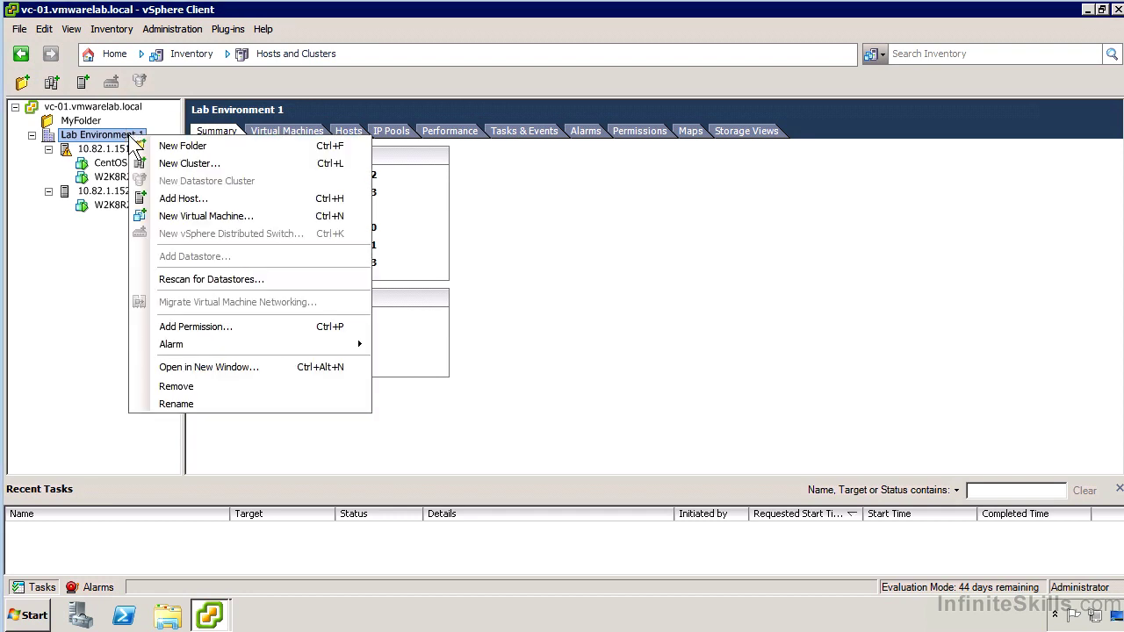
{"action": "left_click", "coordinate": [199, 166]}
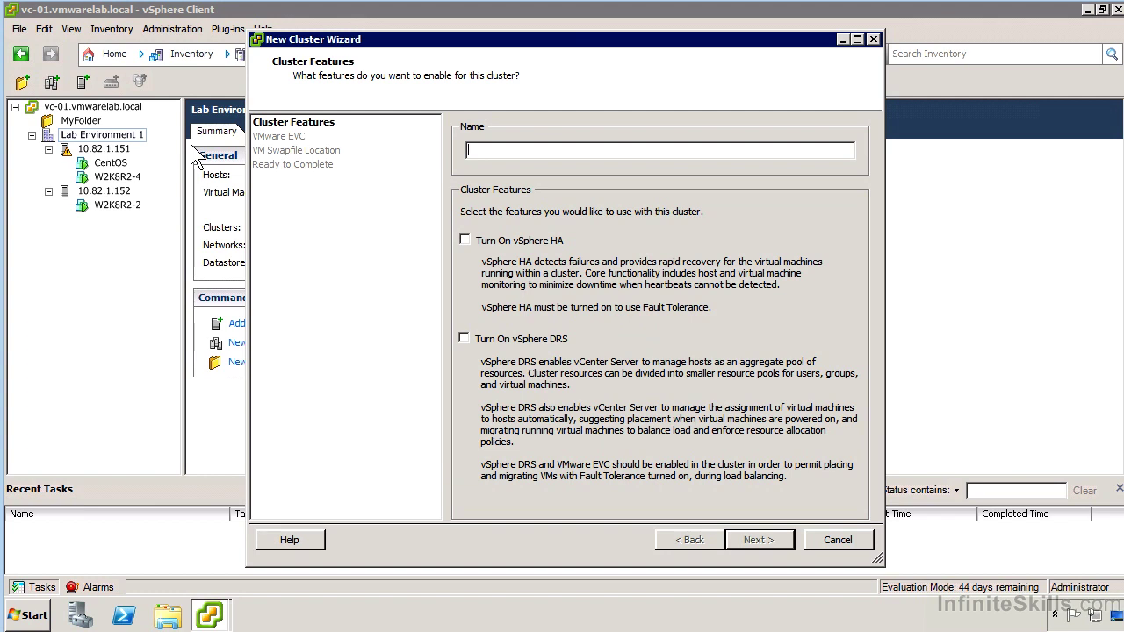
{"action": "type", "text": "Cluster 1"}
{"action": "left_click", "coordinate": [545, 339]}
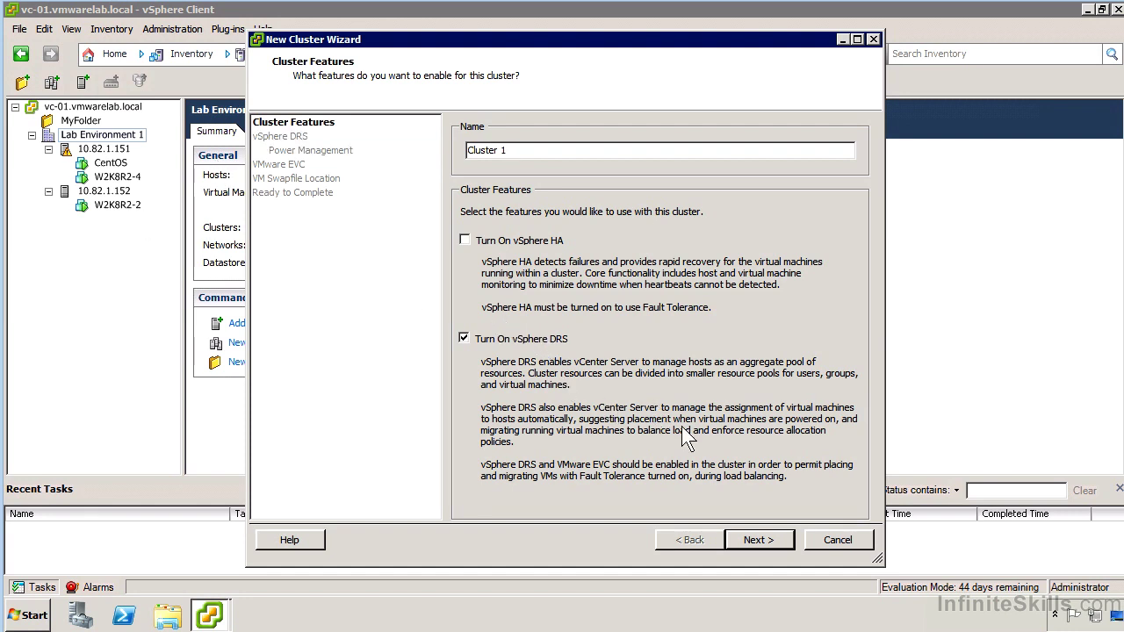
{"action": "left_click", "coordinate": [759, 539]}
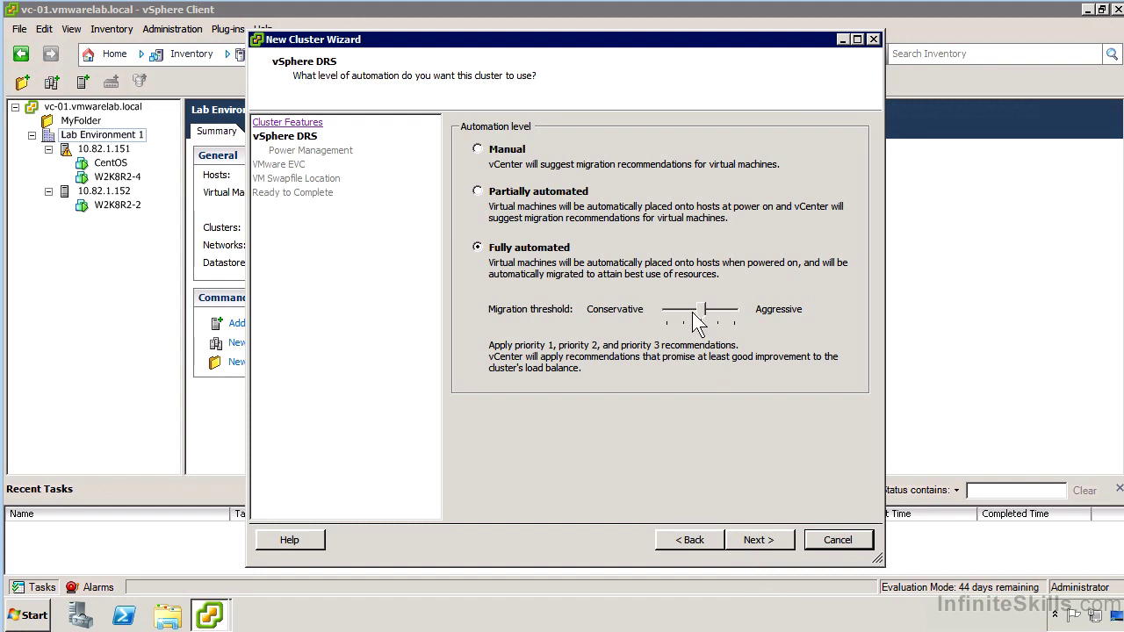
Step: Try the DRS migration threshold levels from conservative to aggressive, ending on priority 1, 2 and 3 recommendations
{"action": "left_click_drag", "start_coordinate": [697, 311], "coordinate": [632, 314]}
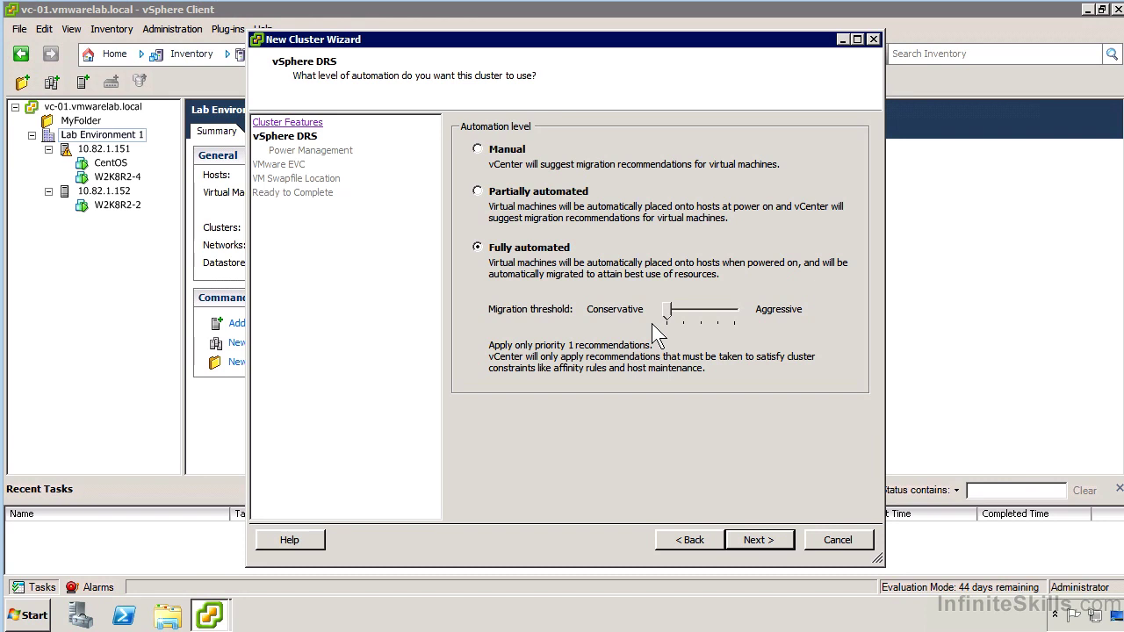
{"action": "left_click", "coordinate": [673, 316]}
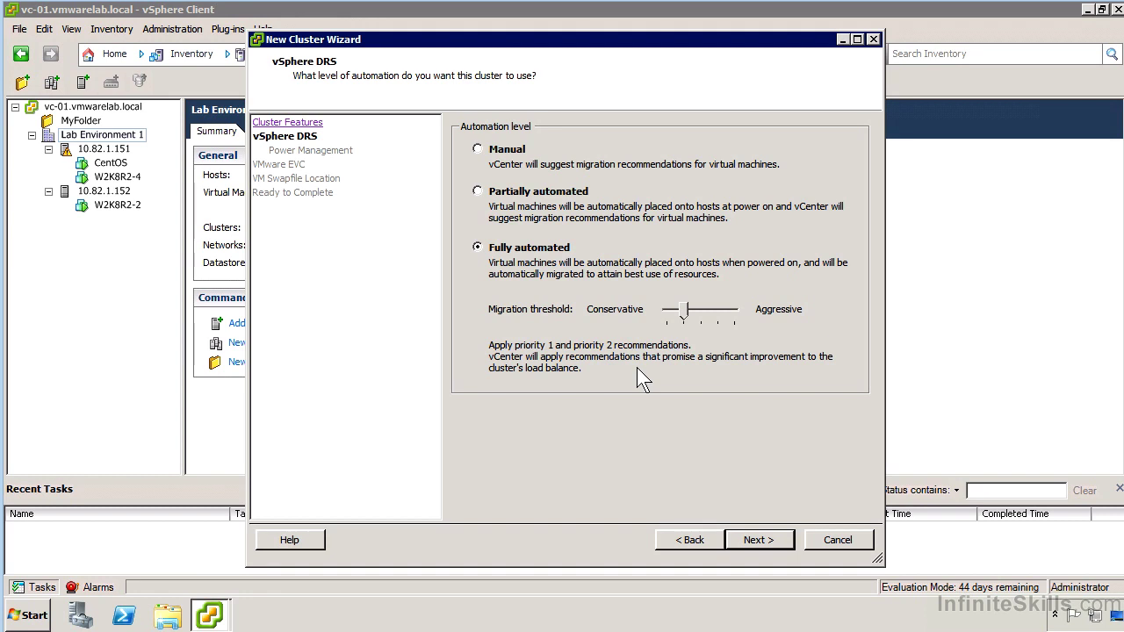
{"action": "left_click", "coordinate": [703, 315]}
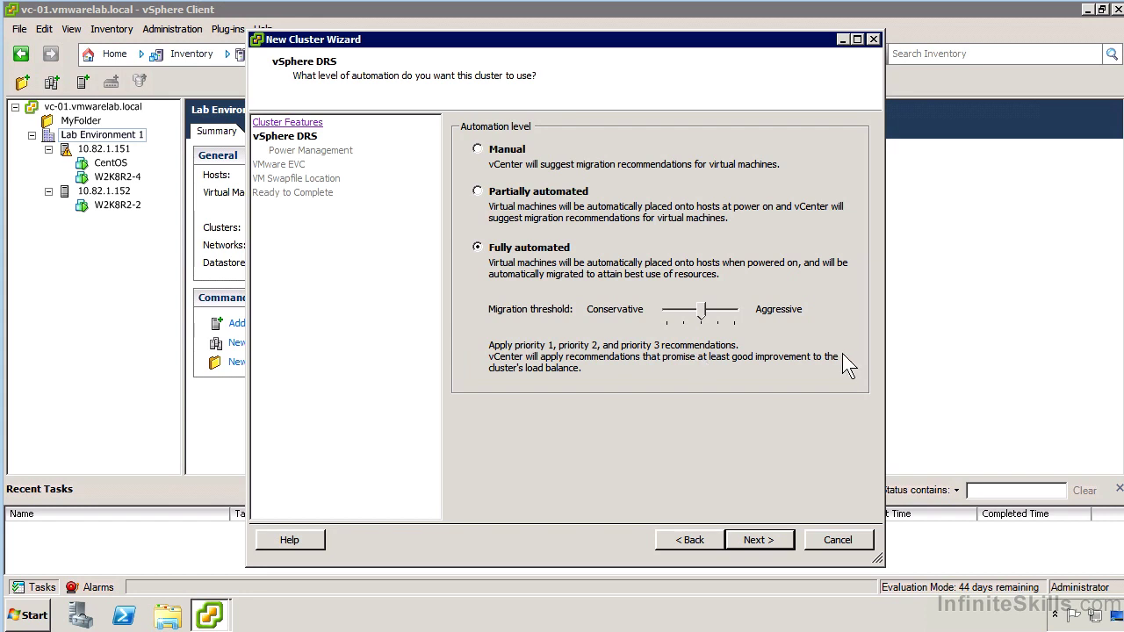
{"action": "left_click", "coordinate": [725, 314]}
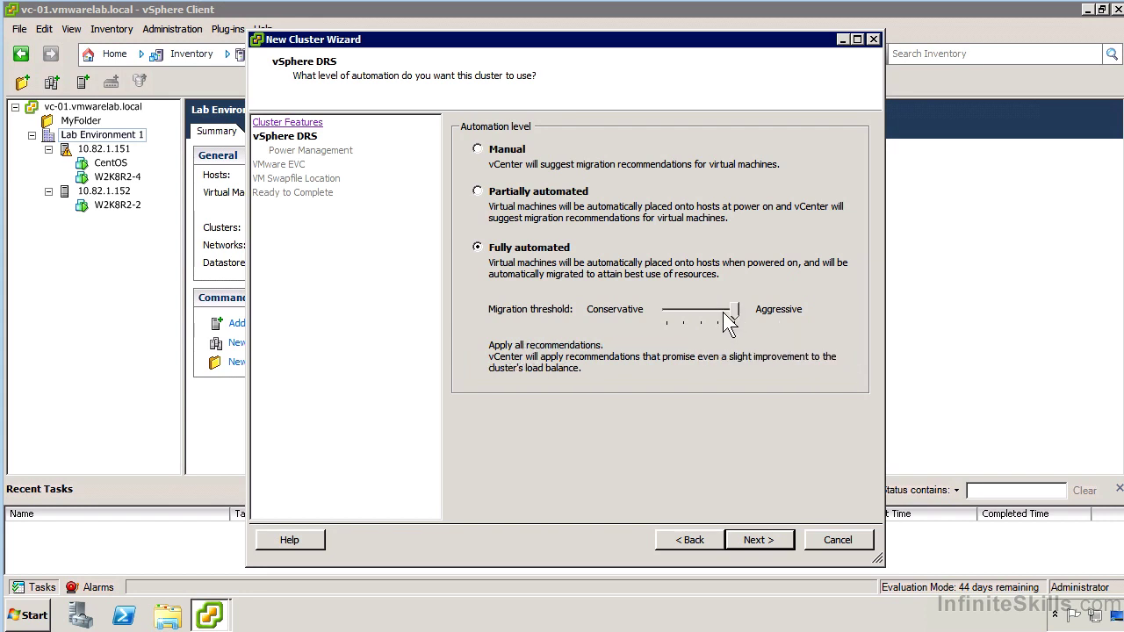
{"action": "left_click", "coordinate": [722, 317]}
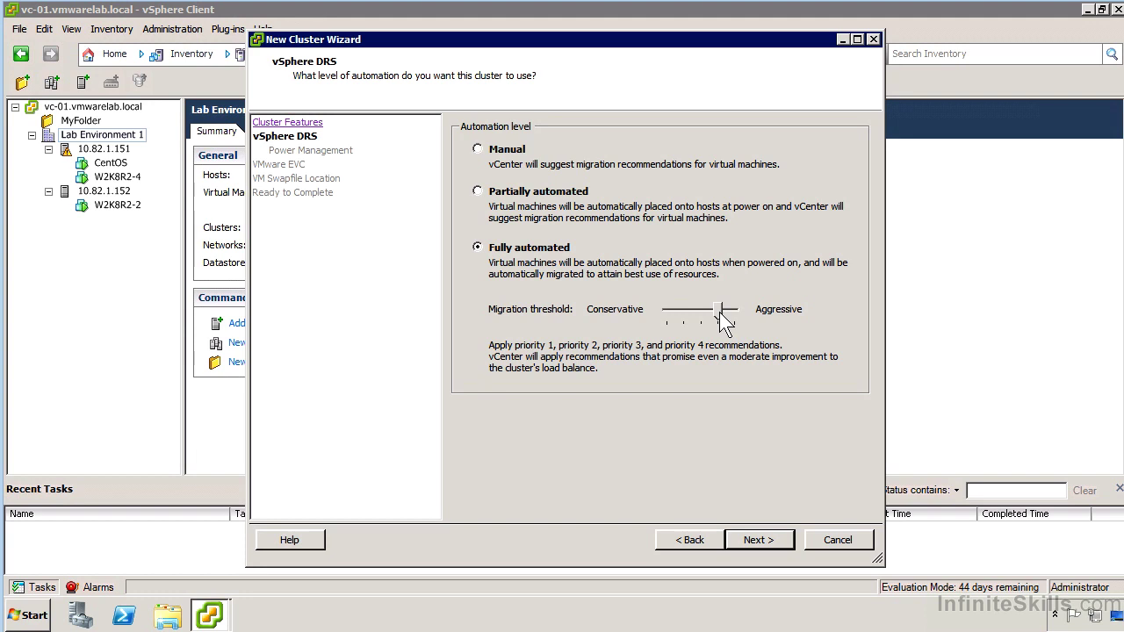
{"action": "left_click", "coordinate": [736, 313]}
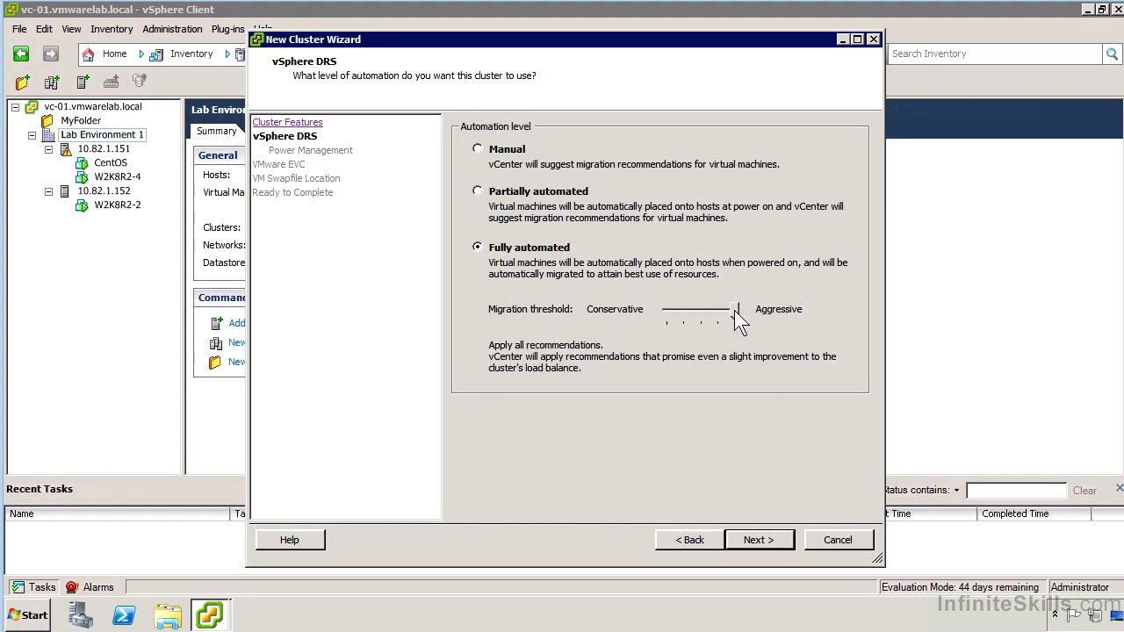
{"action": "left_click_drag", "start_coordinate": [734, 310], "coordinate": [703, 314]}
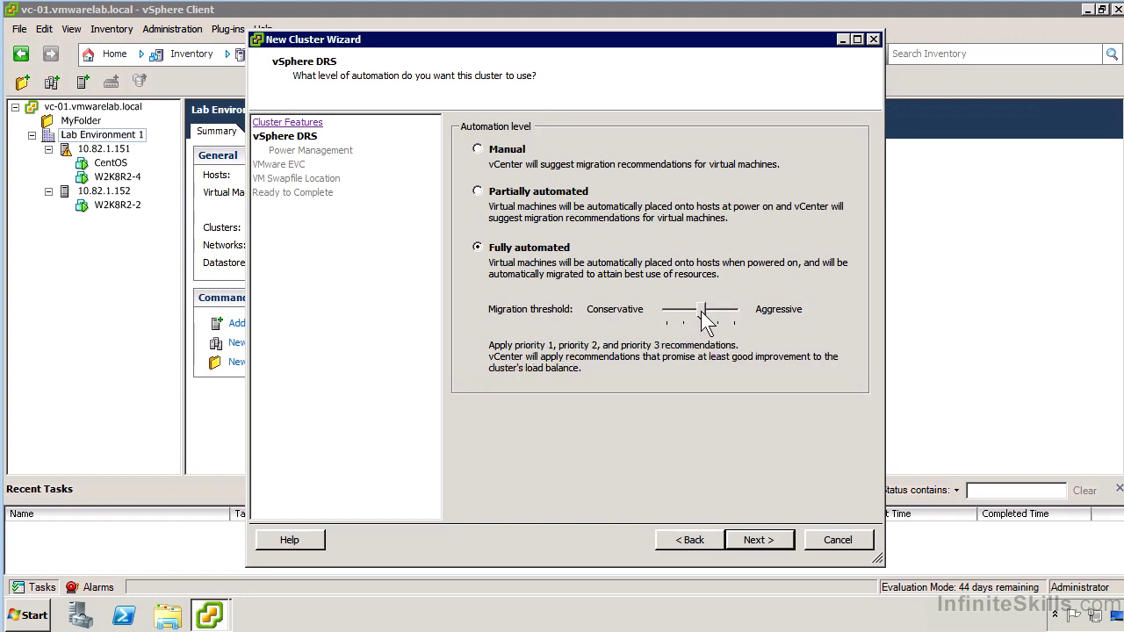
Step: Accept the Fully automated DRS level and leave the cluster's power management off
{"action": "left_click", "coordinate": [765, 543]}
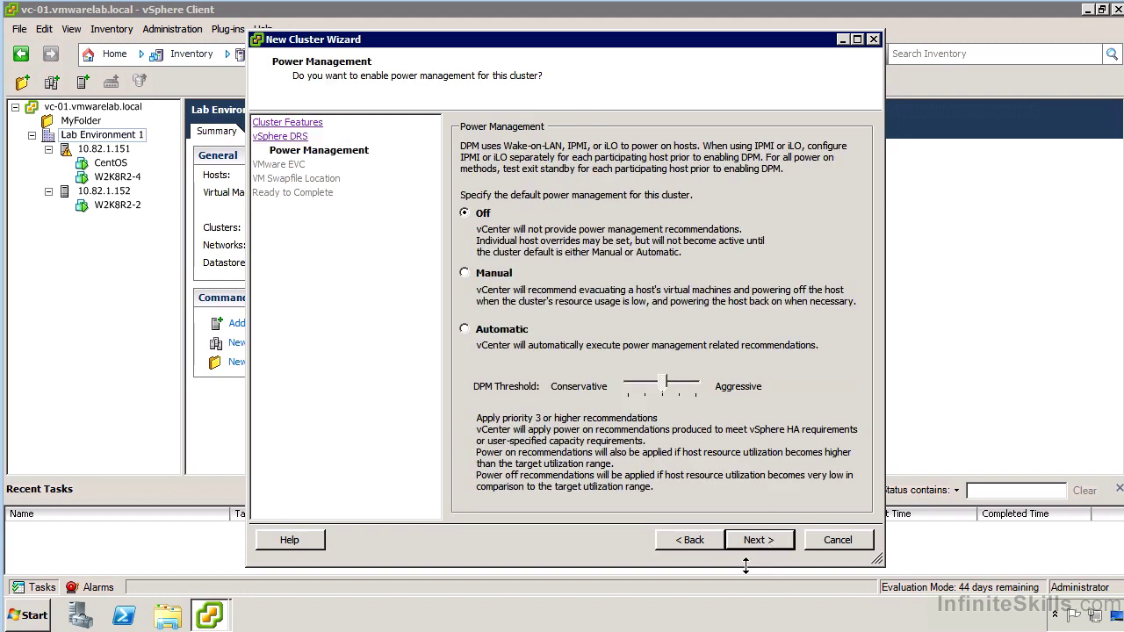
{"action": "left_click", "coordinate": [763, 543]}
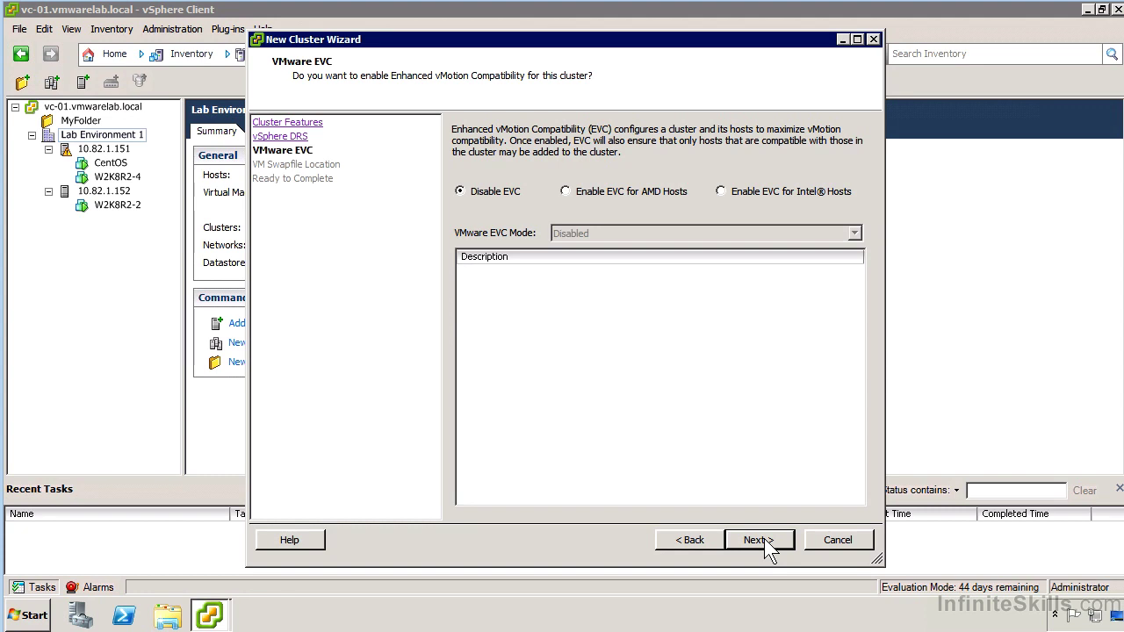
Step: Examine the EVC modes offered for Intel hosts and for AMD hosts, and return to Disable EVC
{"action": "left_click", "coordinate": [760, 194]}
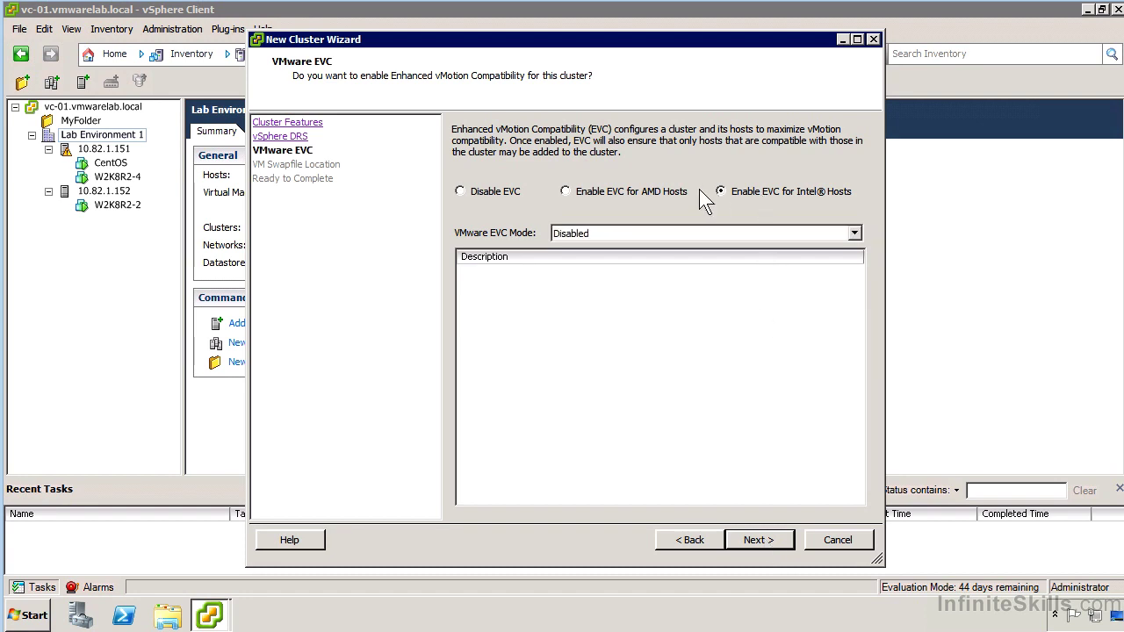
{"action": "left_click", "coordinate": [761, 235]}
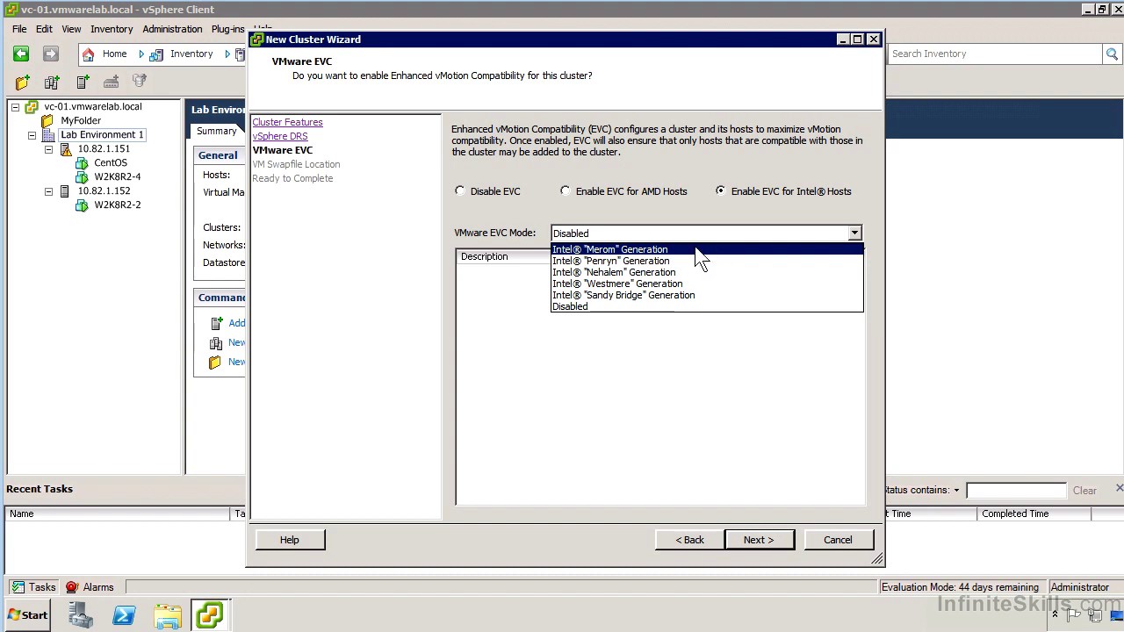
{"action": "left_click", "coordinate": [677, 213]}
{"action": "left_click", "coordinate": [606, 191]}
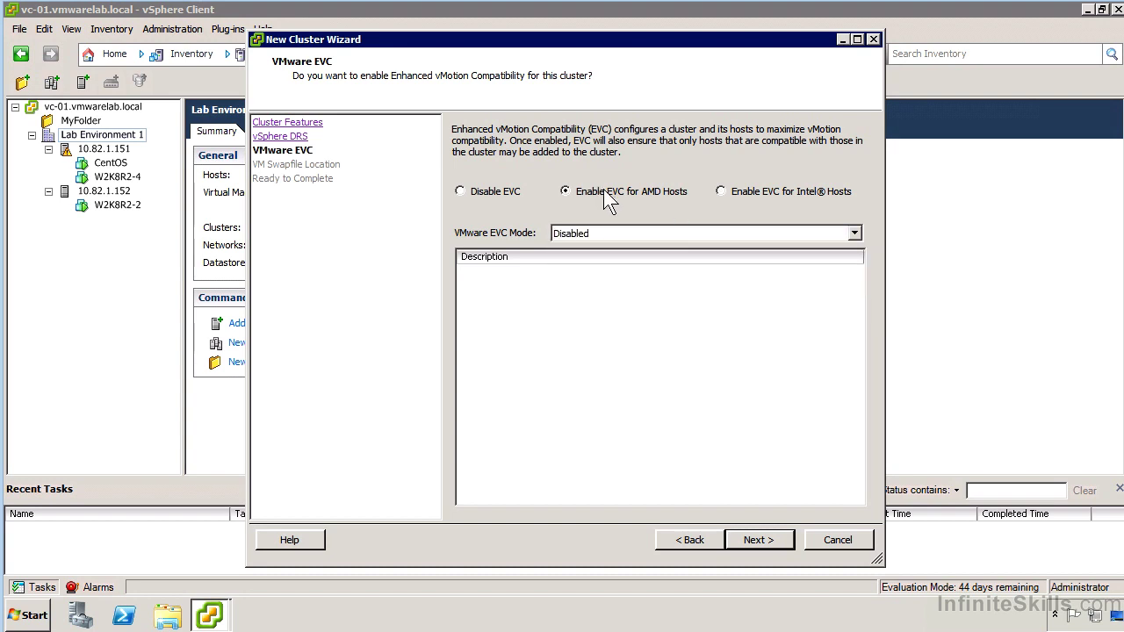
{"action": "left_click", "coordinate": [644, 232]}
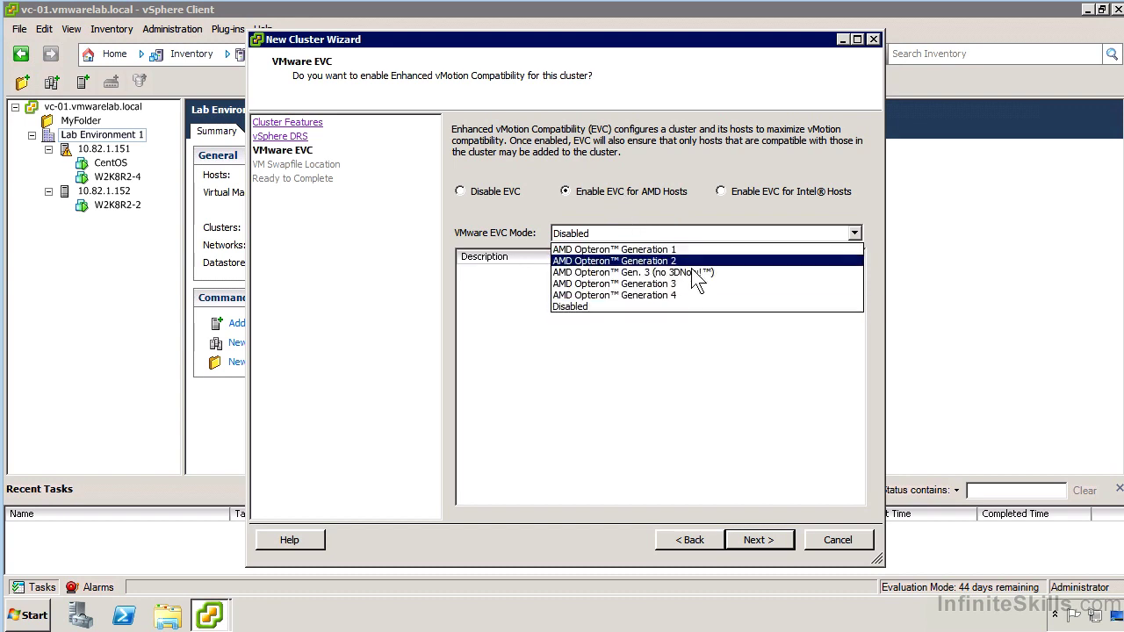
{"action": "left_click", "coordinate": [481, 190]}
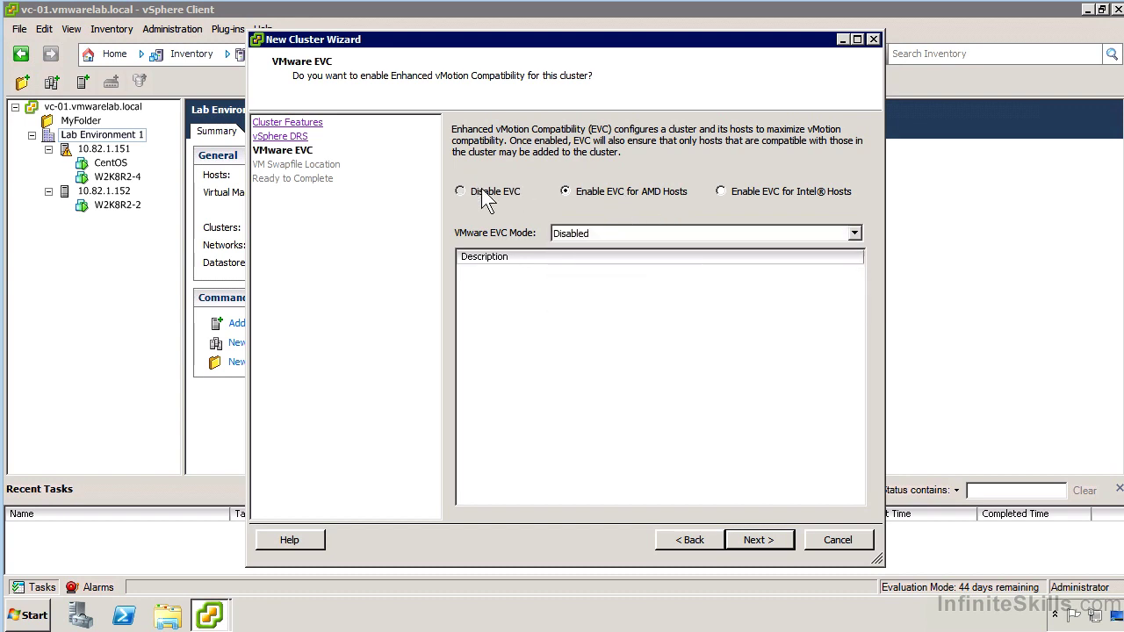
Step: Keep EVC disabled and the swapfile in the virtual machine's directory, and finish creating the cluster
{"action": "left_click", "coordinate": [782, 539]}
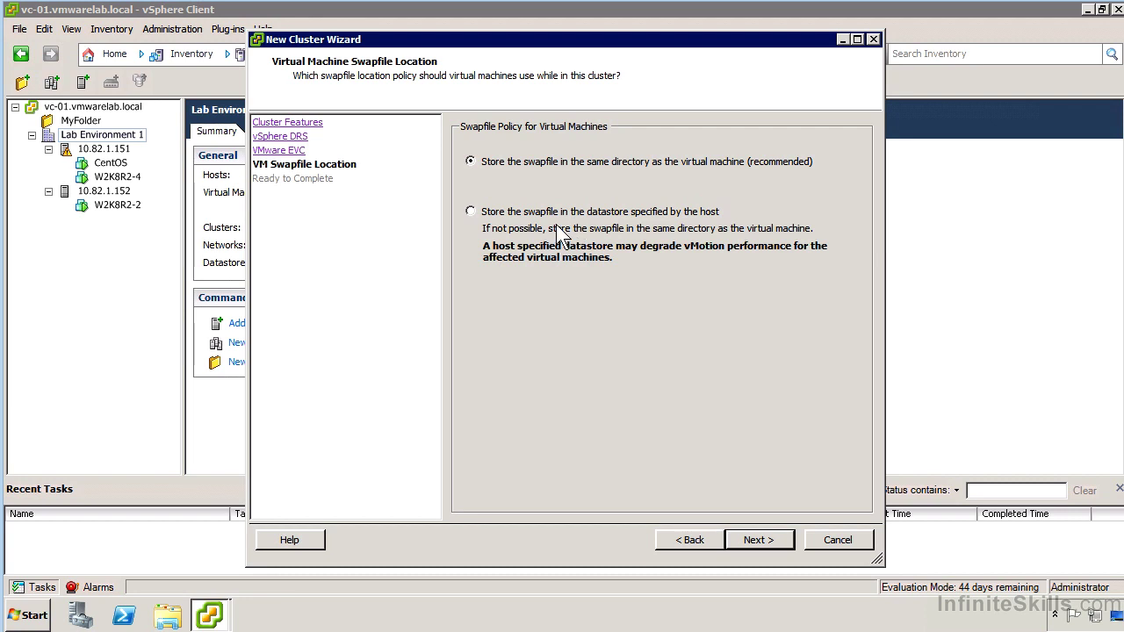
{"action": "left_click", "coordinate": [742, 539]}
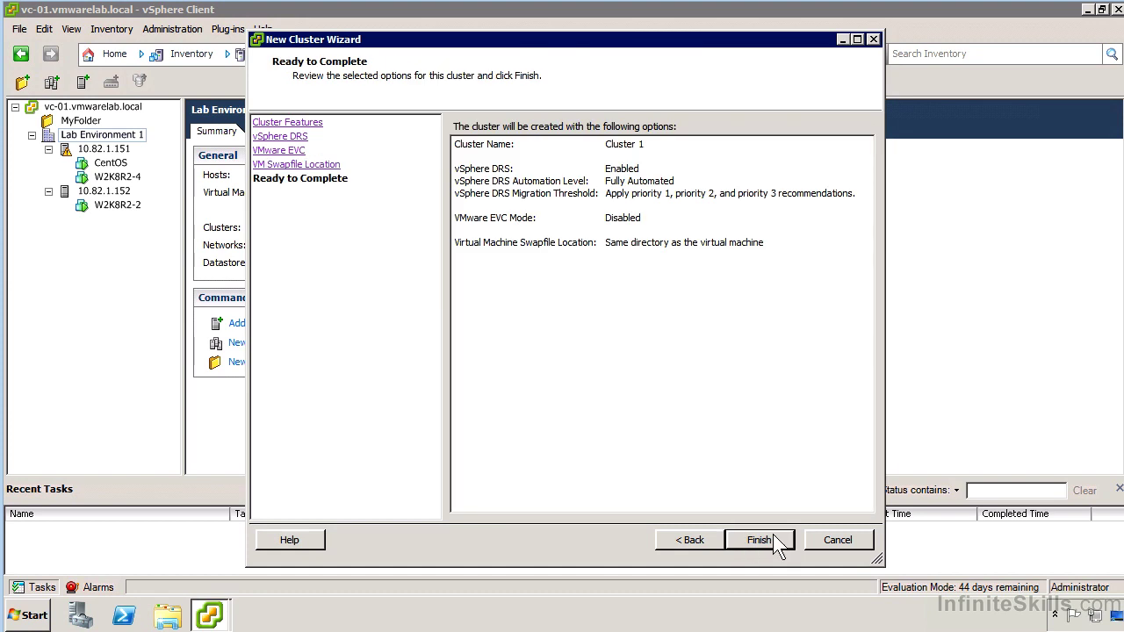
{"action": "left_click", "coordinate": [758, 539]}
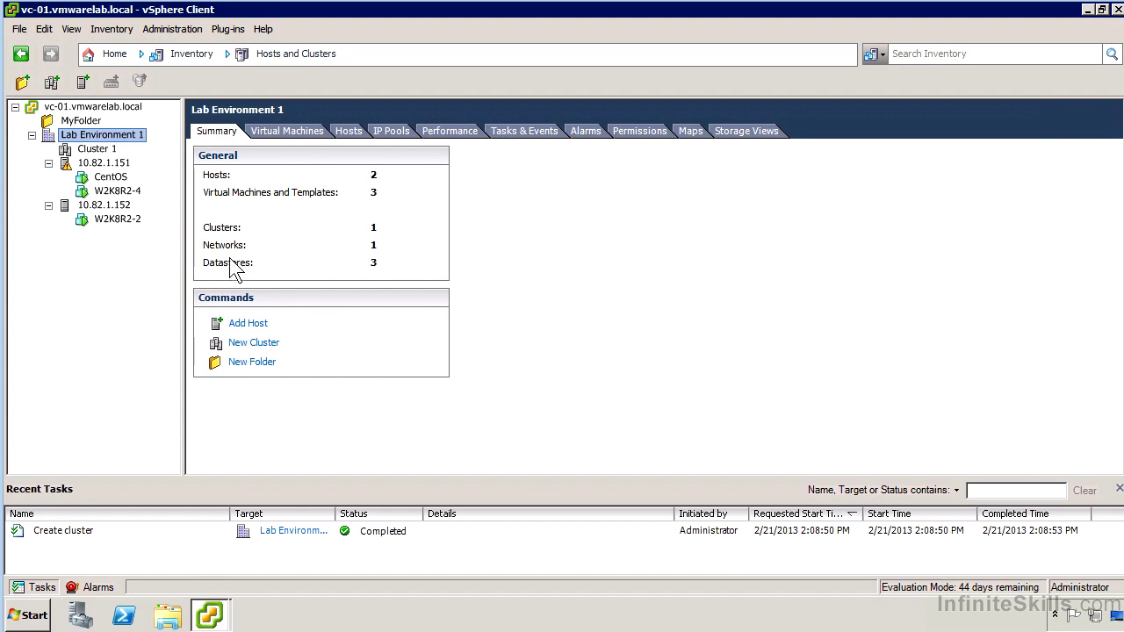
Step: Move host 10.82.1.151 into Cluster 1, placing its virtual machines in the cluster's root resource pool
{"action": "left_click_drag", "start_coordinate": [101, 167], "coordinate": [103, 150]}
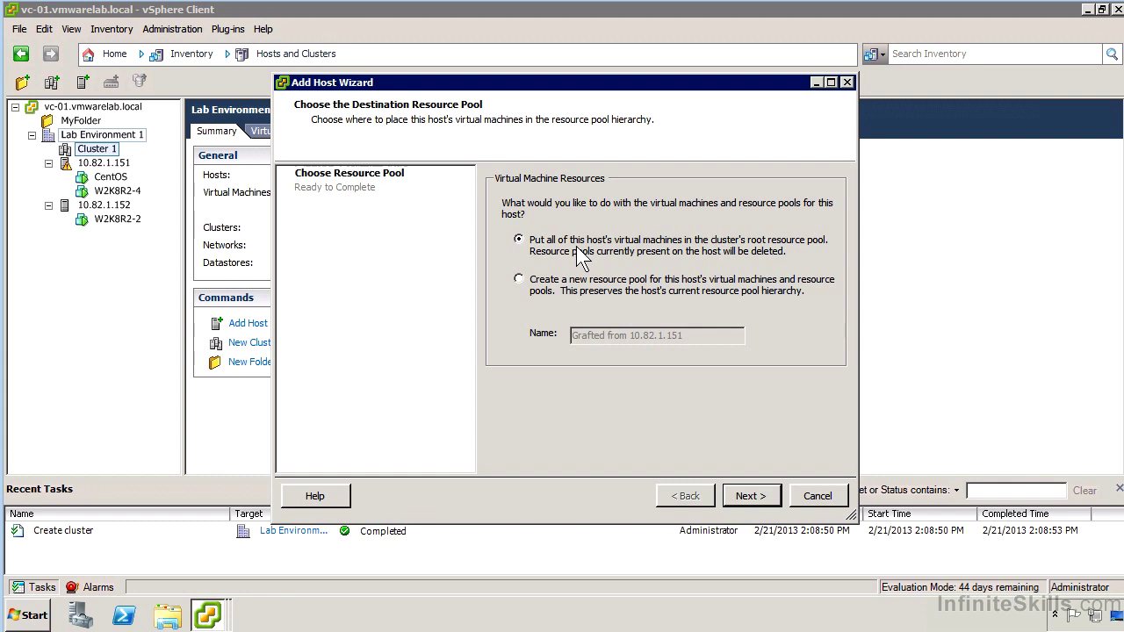
{"action": "left_click", "coordinate": [753, 499]}
{"action": "left_click", "coordinate": [764, 501]}
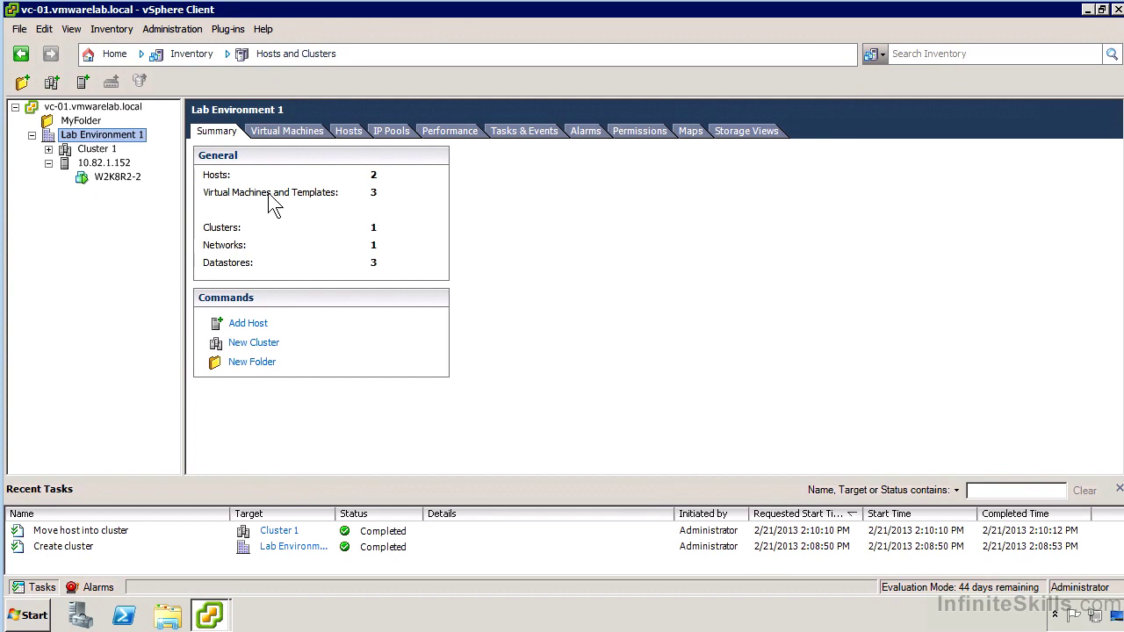
Step: Move host 10.82.1.152 into Cluster 1 with its virtual machines in the root resource pool, and expand the cluster in the inventory
{"action": "left_click_drag", "start_coordinate": [103, 163], "coordinate": [96, 149]}
{"action": "left_click", "coordinate": [751, 496]}
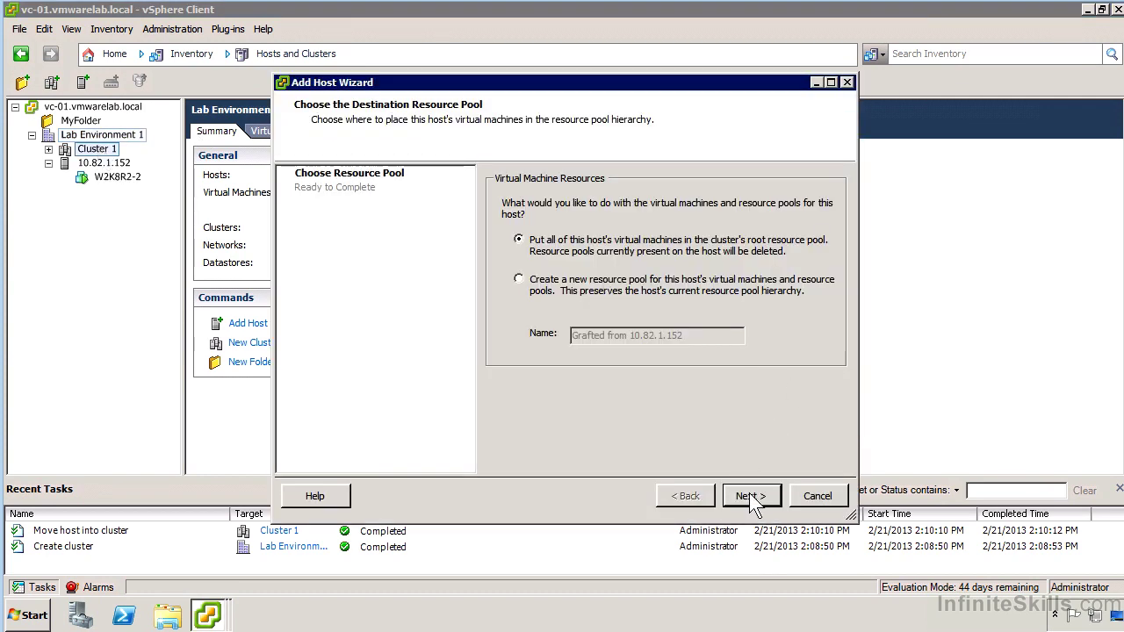
{"action": "left_click", "coordinate": [751, 496]}
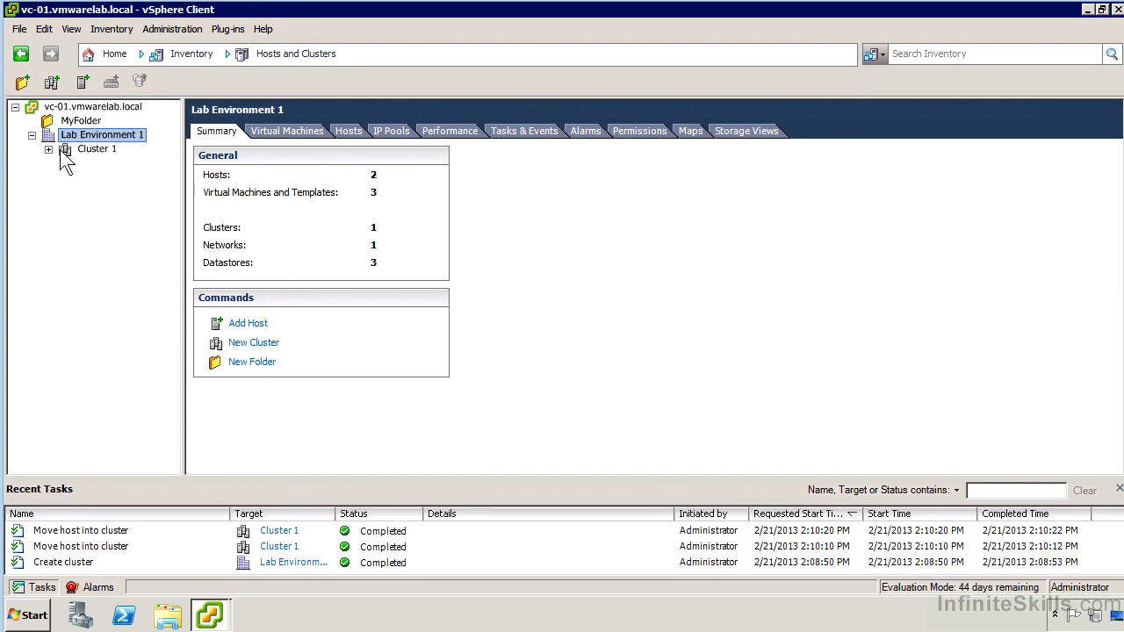
{"action": "left_click", "coordinate": [48, 150]}
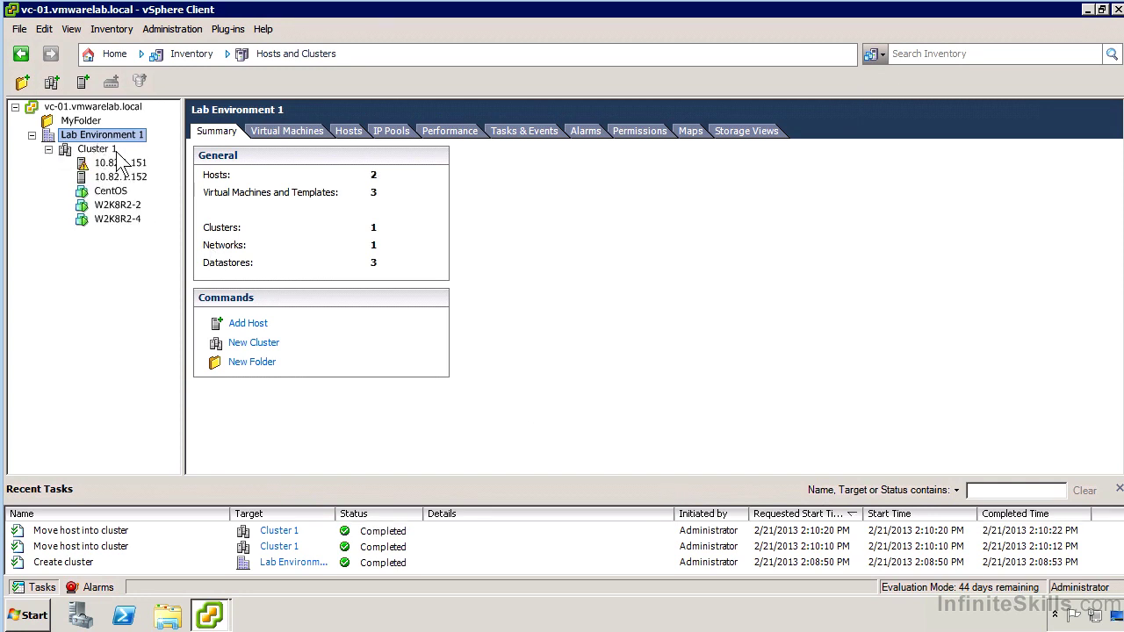